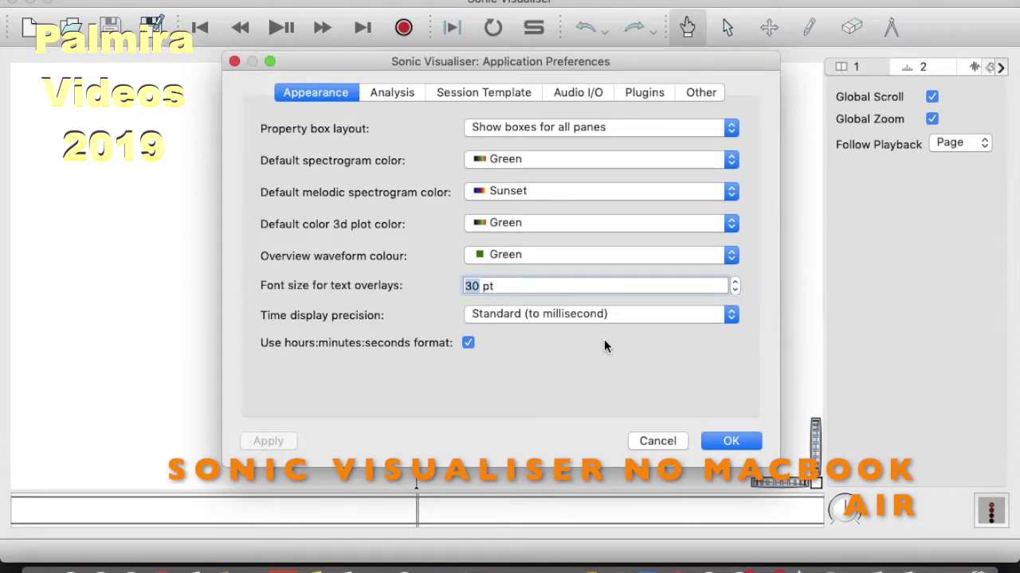
# - Accept the application preferences and open 14 Track 14.mp3 from Documents, Videos para teste imove, Videos prontos 2019
pyautogui.click(720, 443)
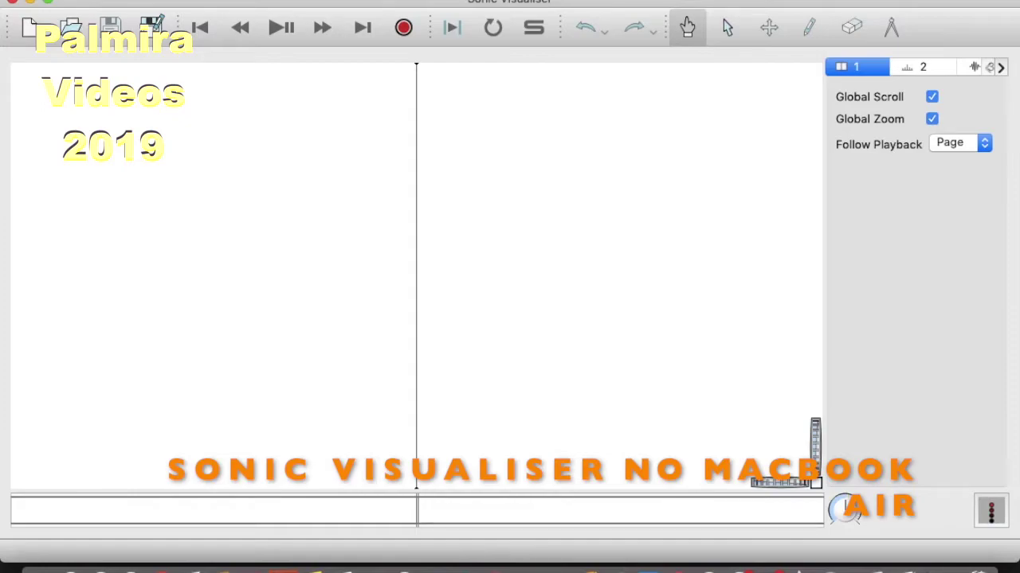
pyautogui.click(172, 0)
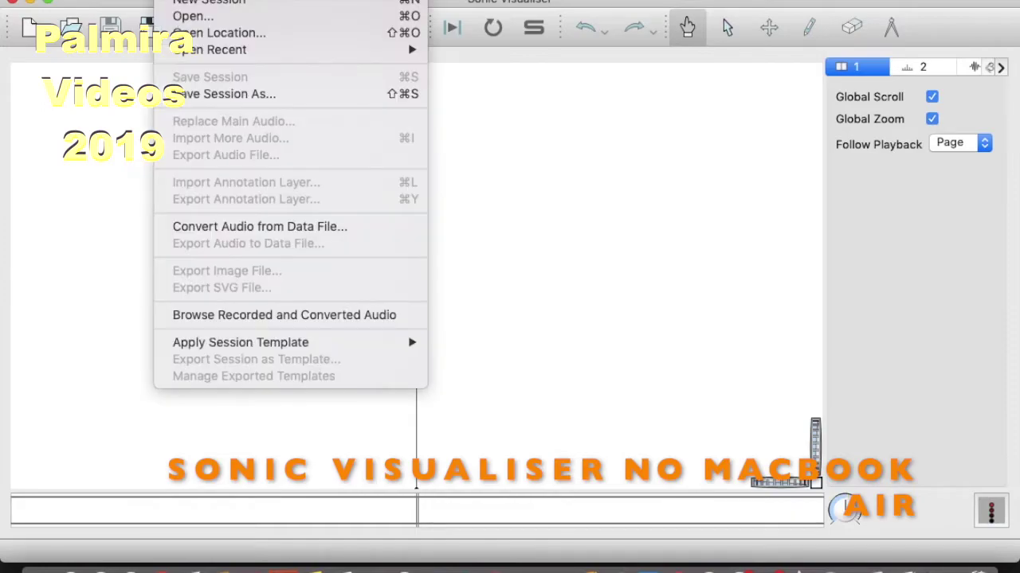
pyautogui.click(180, 15)
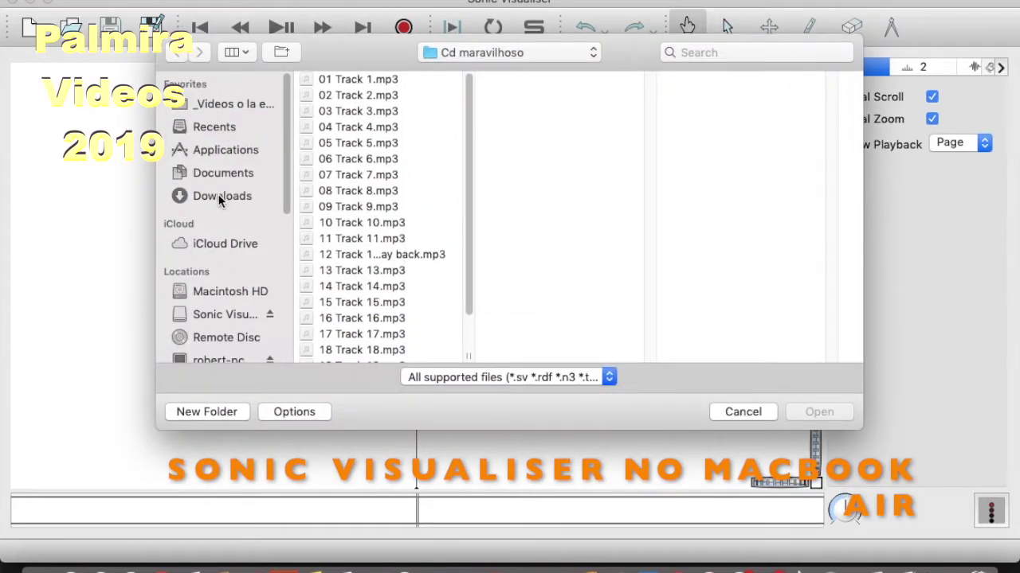
pyautogui.click(237, 174)
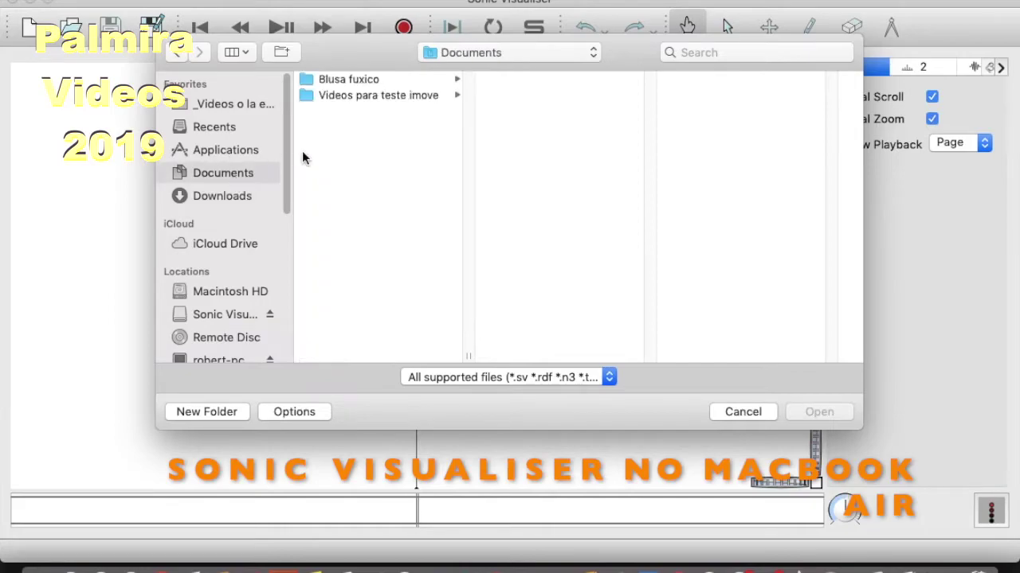
pyautogui.click(349, 95)
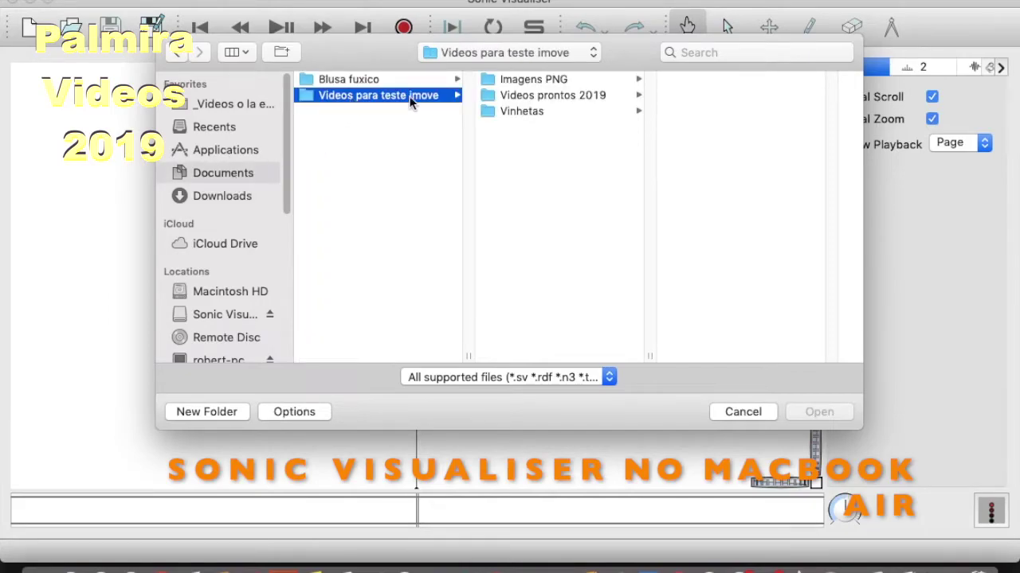
pyautogui.click(542, 96)
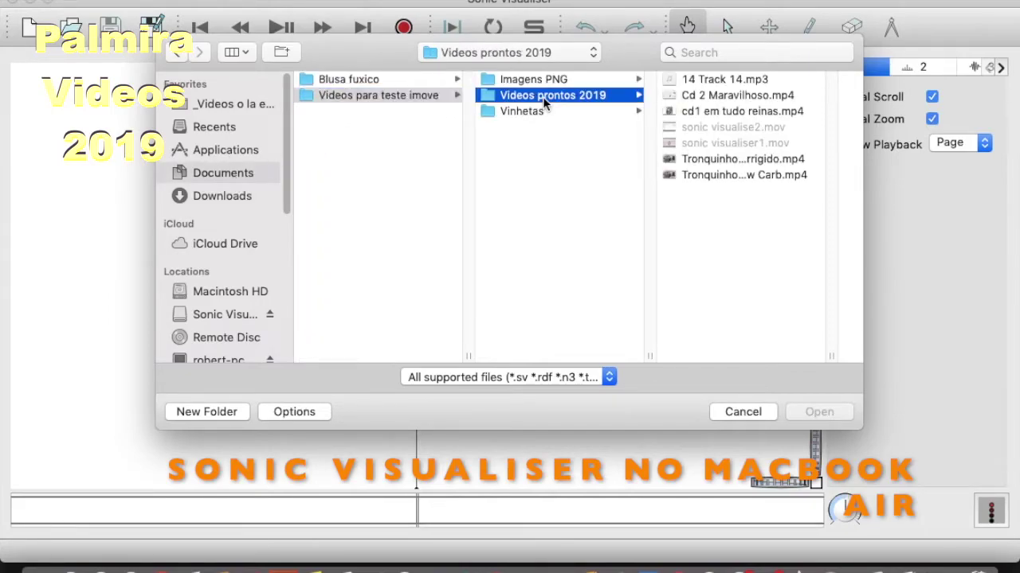
pyautogui.click(725, 80)
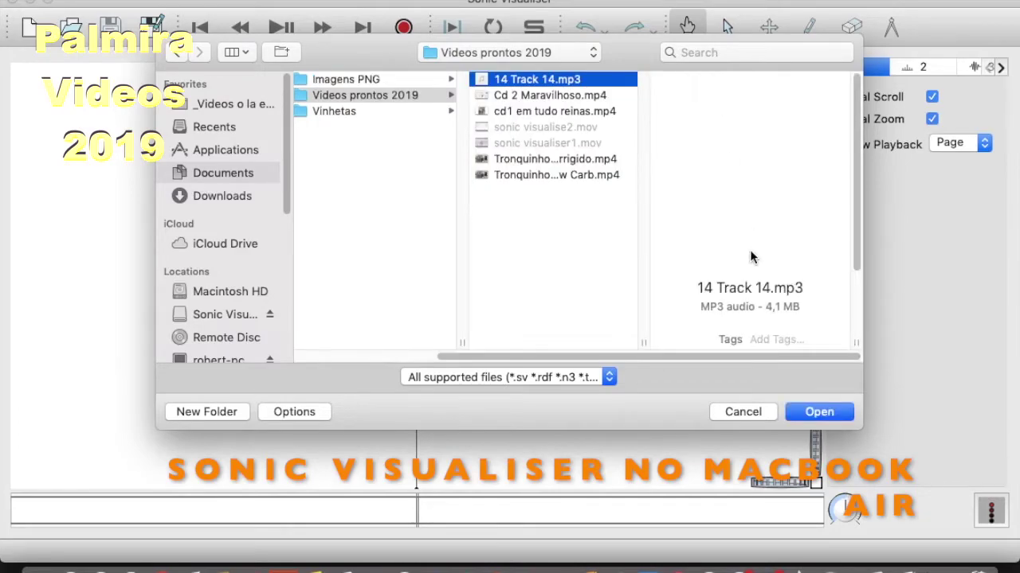
pyautogui.click(818, 412)
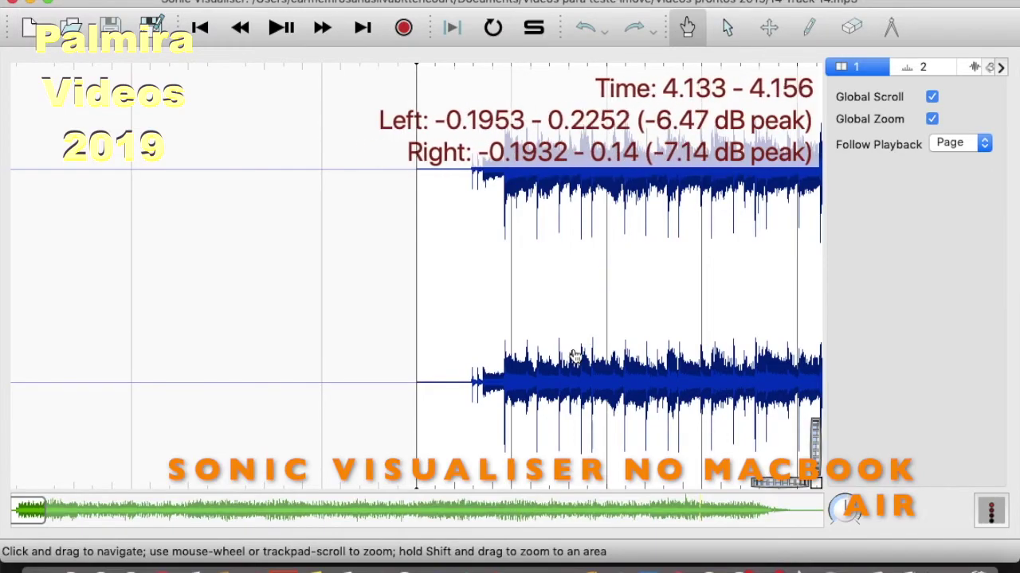
# - Play the opening seconds of the loaded track and pause the playback
pyautogui.press('space')
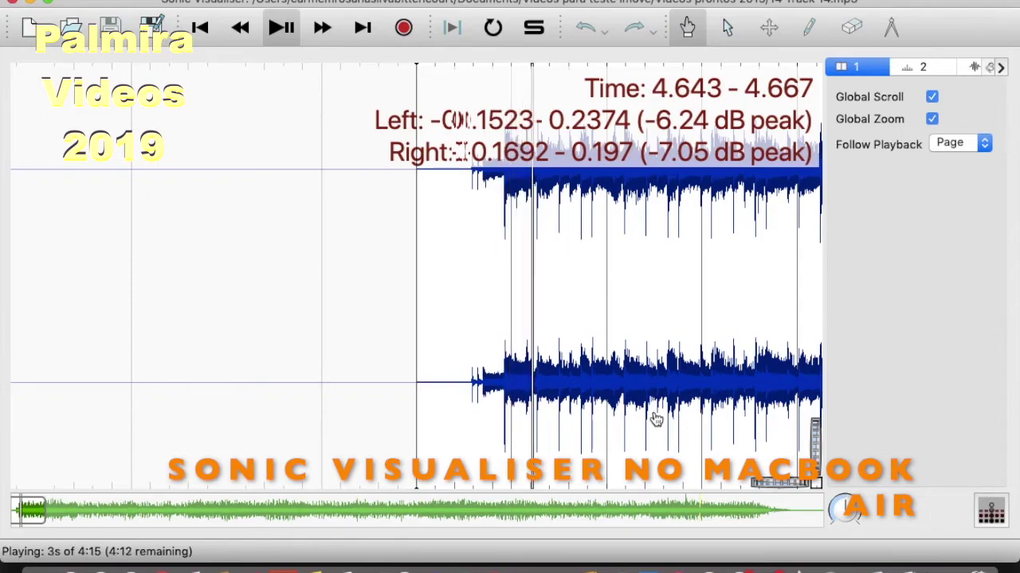
pyautogui.press('space')
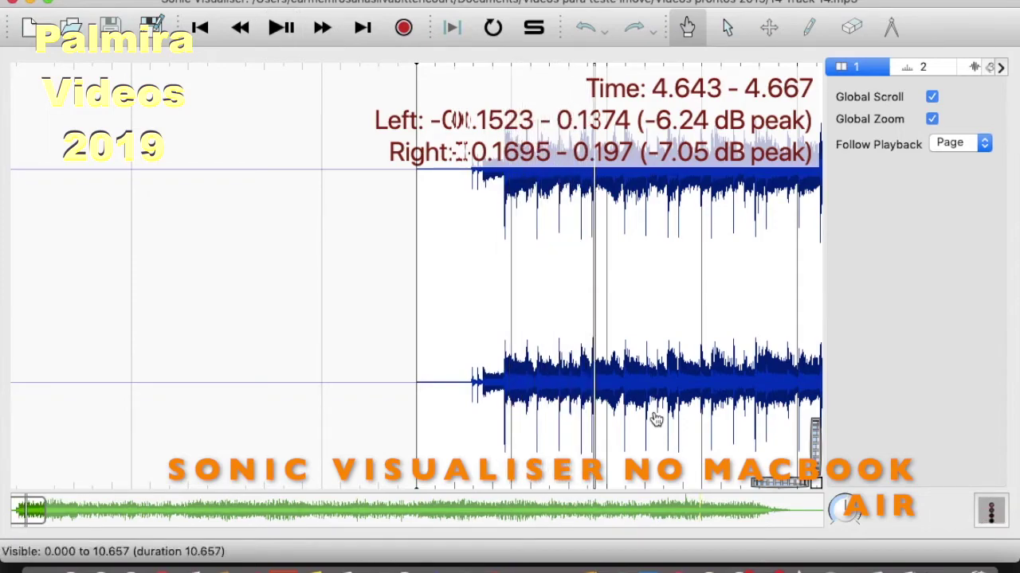
pyautogui.press('XF86AudioMute')
pyautogui.press('XF86AudioMute')
pyautogui.press('XF86AudioMute')
pyautogui.press('XF86AudioMute')
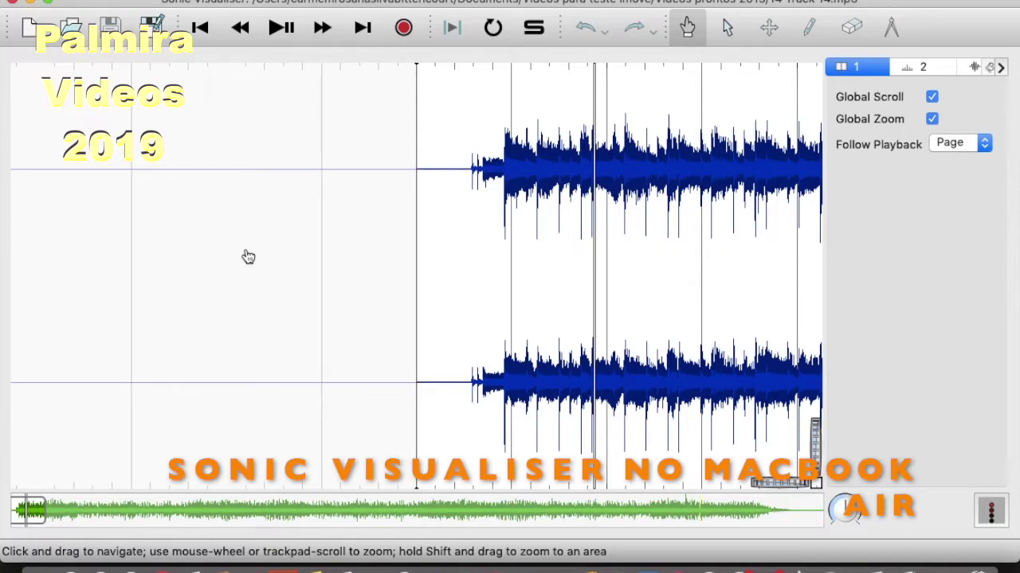
# - Add a new pane below the waveform, enlarge the waveform pane slightly, and make the empty pane the active one
pyautogui.hotkey('ctrl', 'alt', 'n')
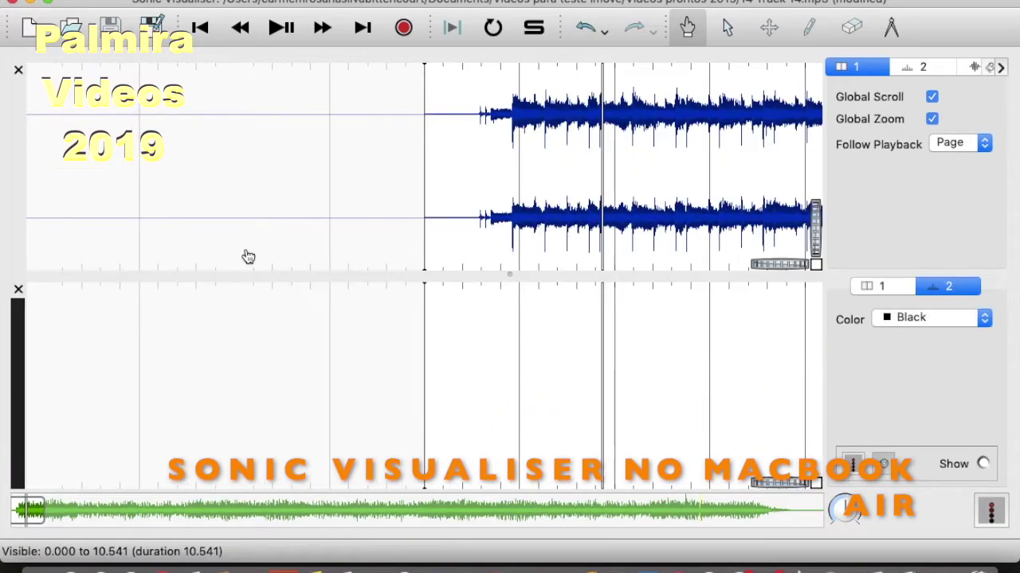
pyautogui.moveTo(258, 276); pyautogui.dragTo(258, 309)
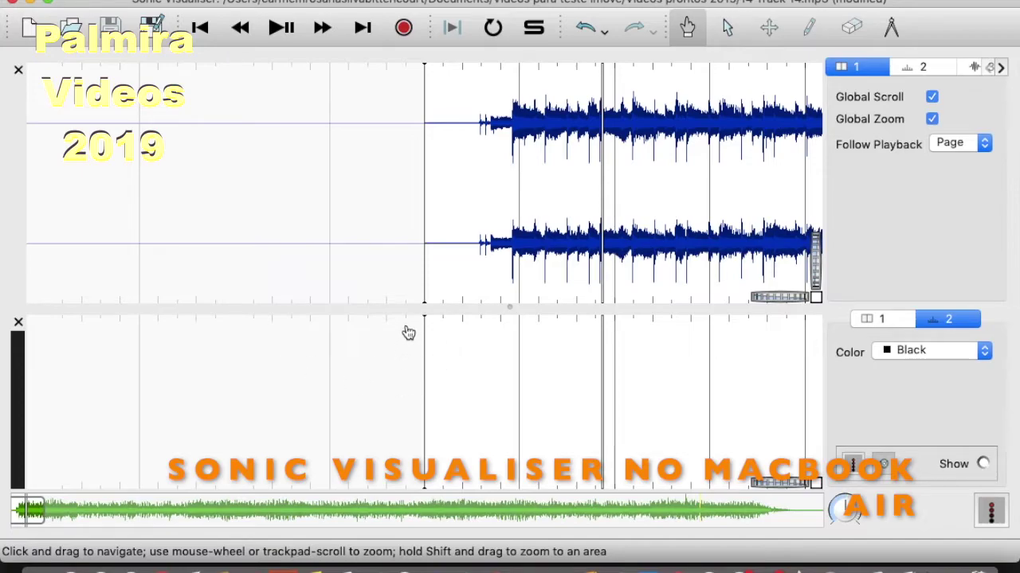
pyautogui.moveTo(500, 252)
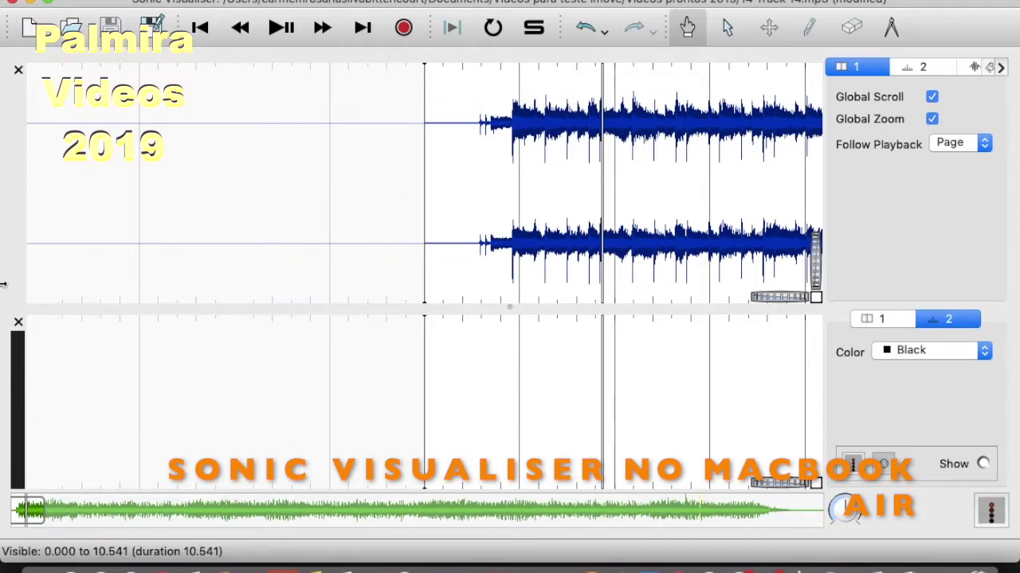
pyautogui.click(16, 248)
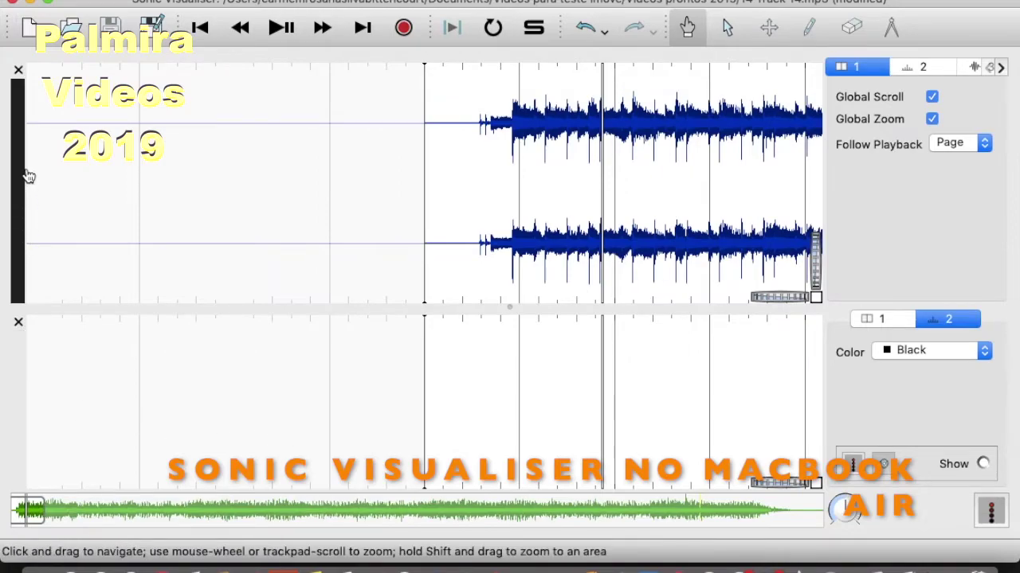
pyautogui.moveTo(661, 231)
pyautogui.click(11, 366)
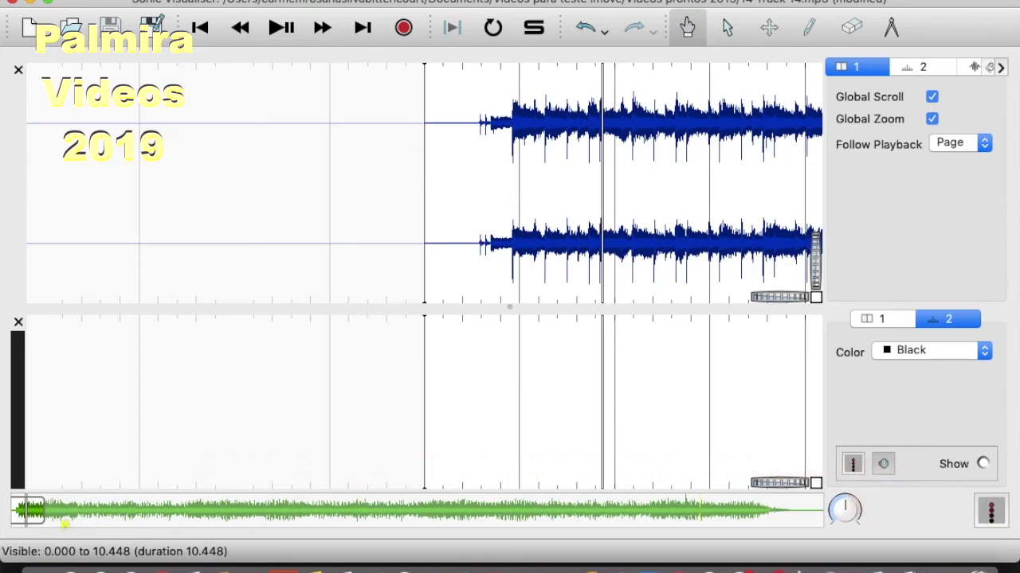
# - Run the Chordino Chord Estimate analysis in the new pane with its default plugin parameters
pyautogui.click(399, 0)
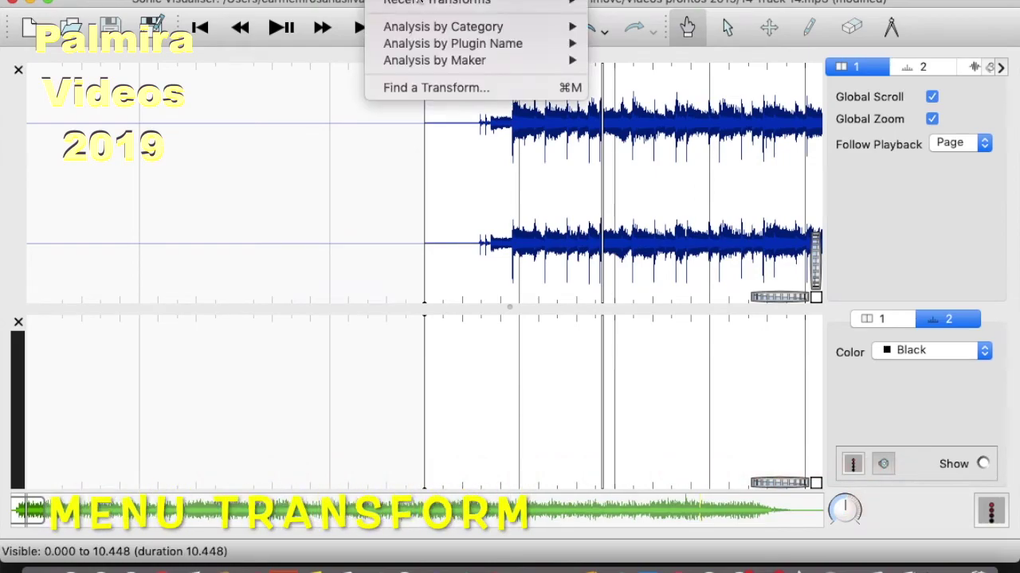
pyautogui.moveTo(420, 46)
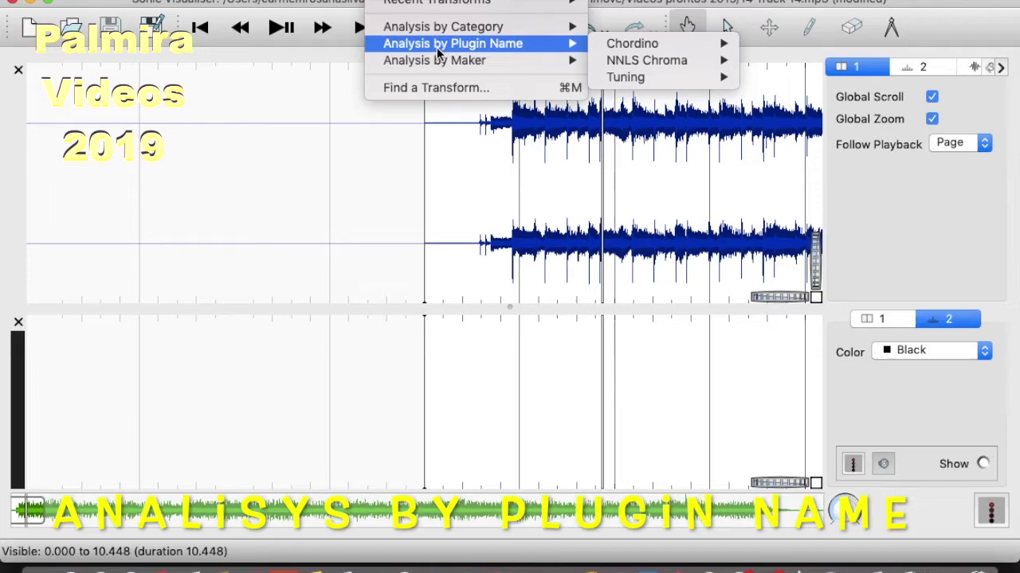
pyautogui.moveTo(611, 50)
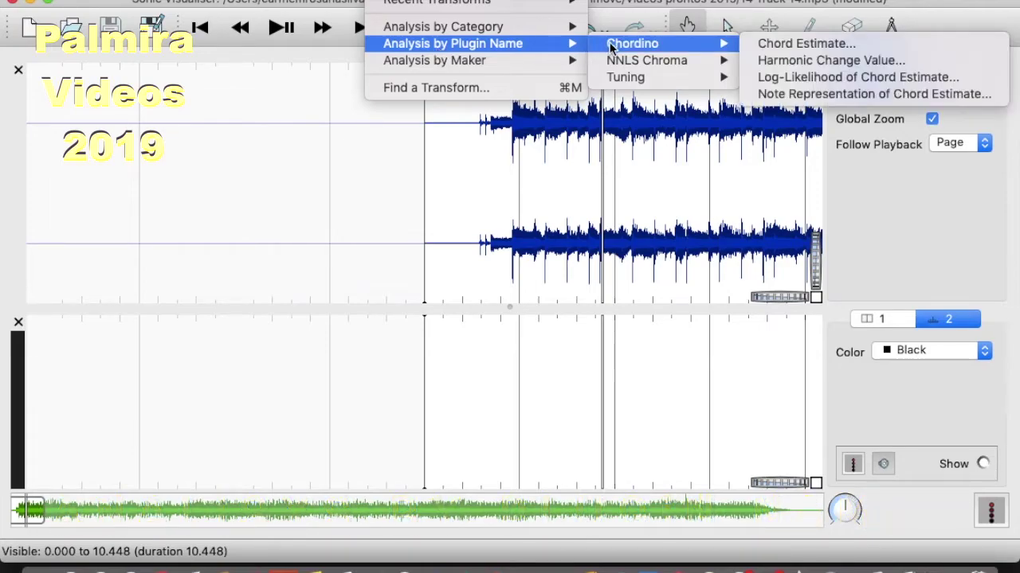
pyautogui.click(775, 44)
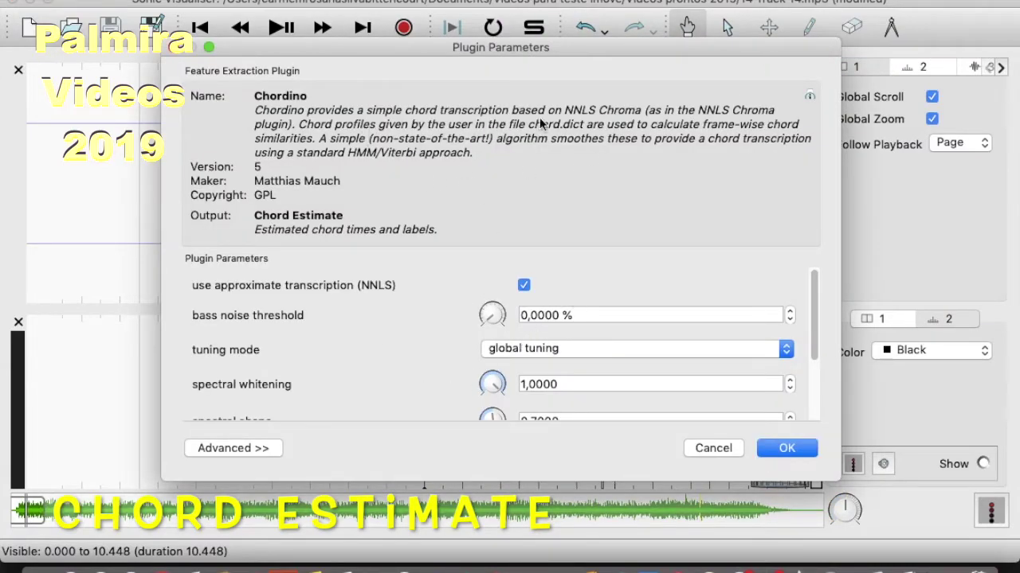
pyautogui.click(771, 450)
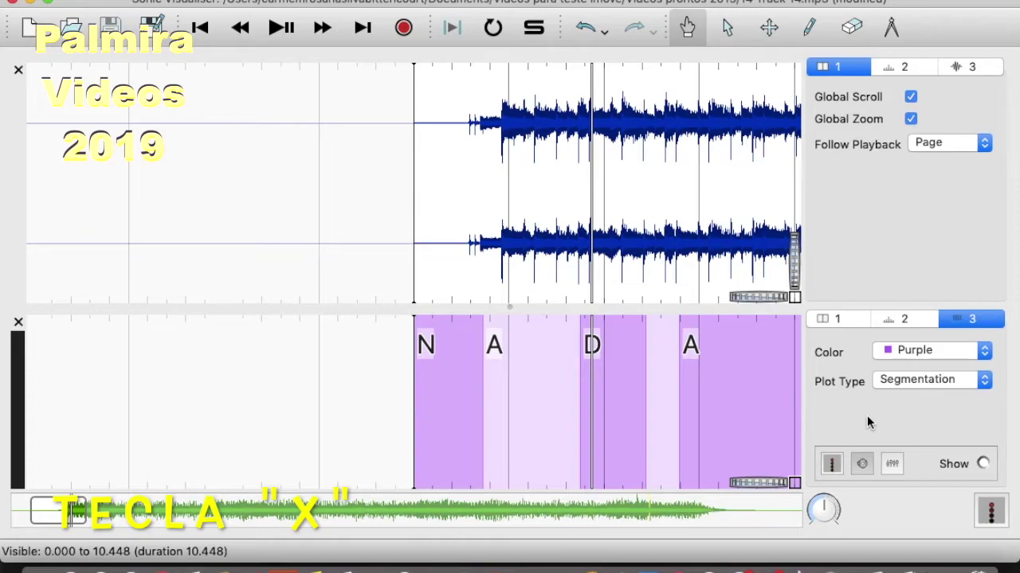
# - Hide the property boxes of the panes and show them again
pyautogui.press('x')
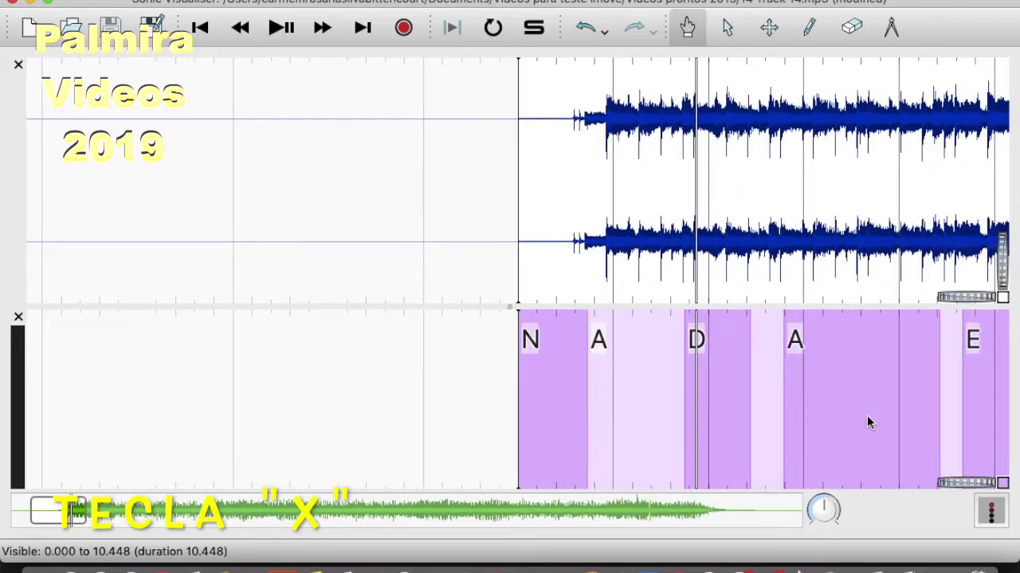
pyautogui.press('x')
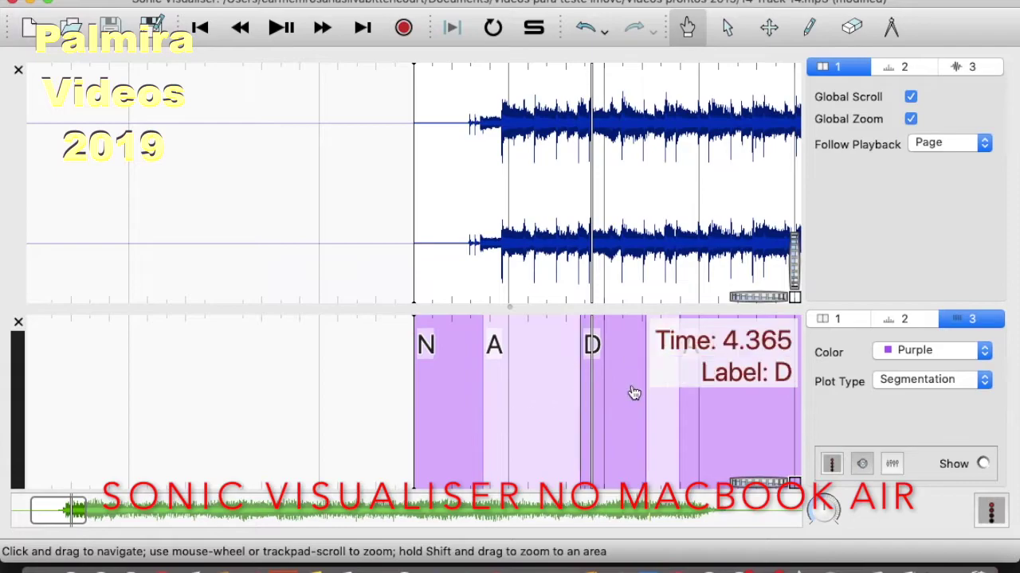
# - Set the Chord Estimate layer's color to Orange and its plot type to Instants
pyautogui.click(924, 359)
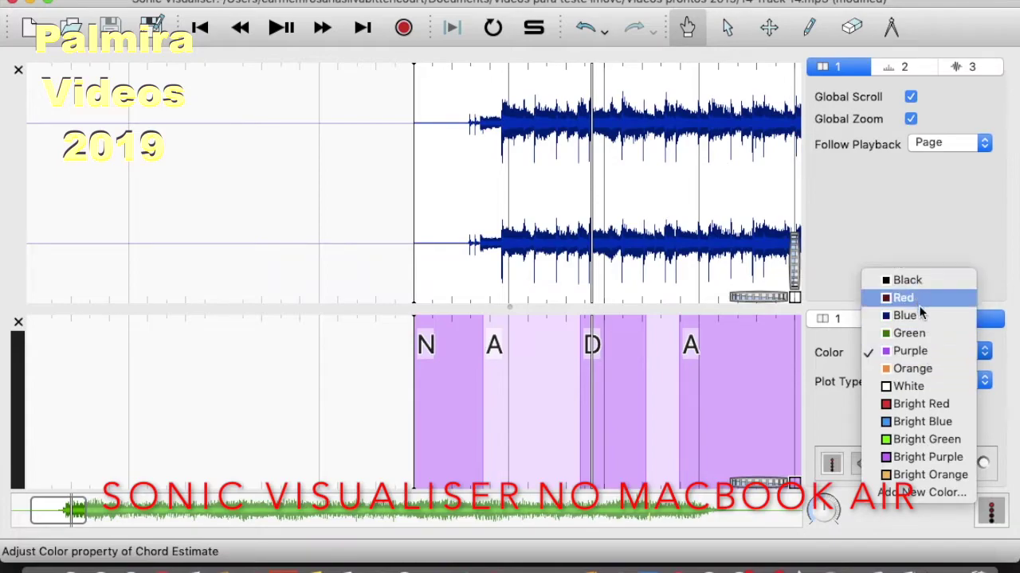
pyautogui.click(908, 368)
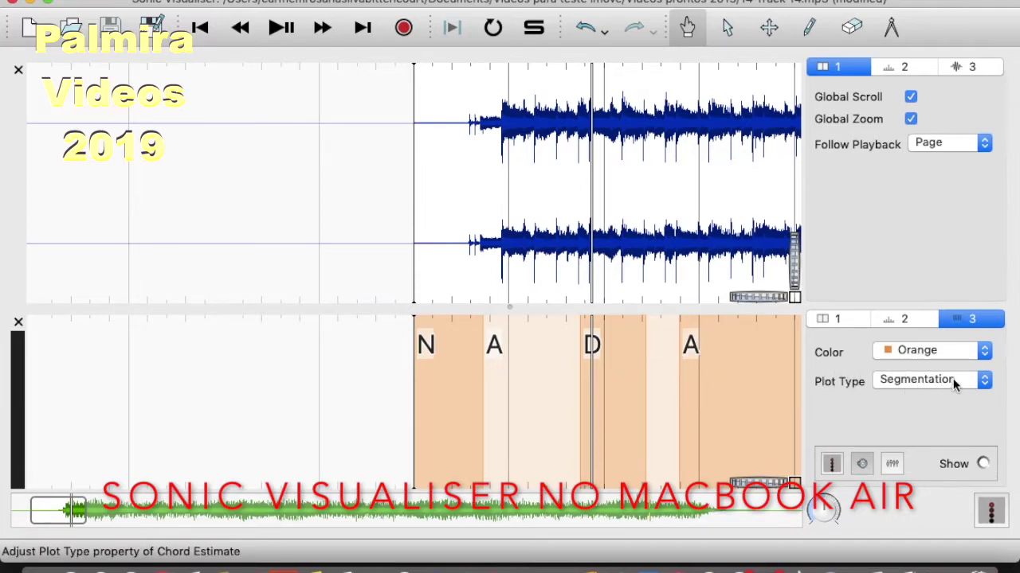
pyautogui.click(920, 381)
pyautogui.click(926, 365)
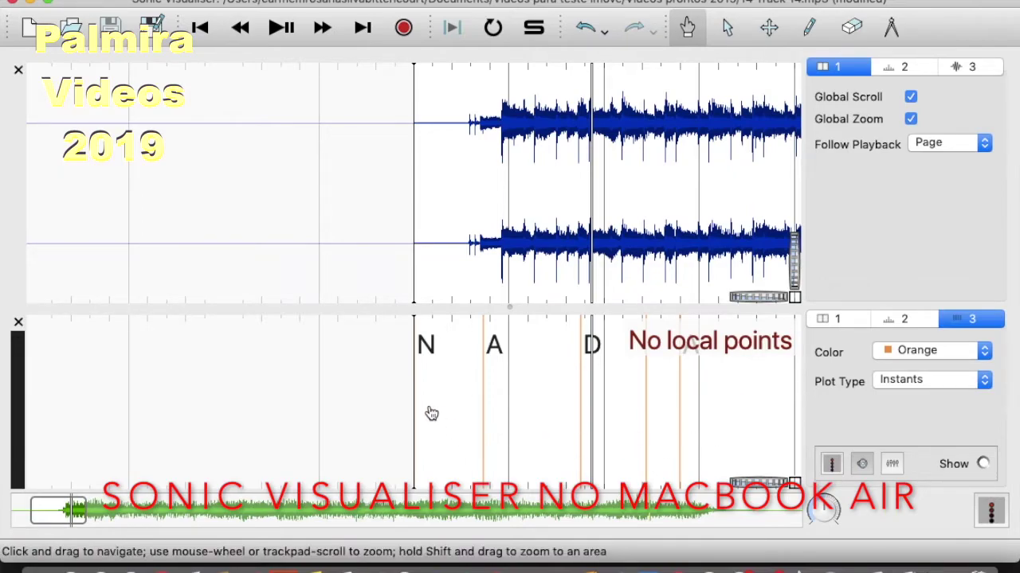
# - Go back to the start of the track, play it against the chord labels, and pause it
pyautogui.press('space')
pyautogui.press('space')
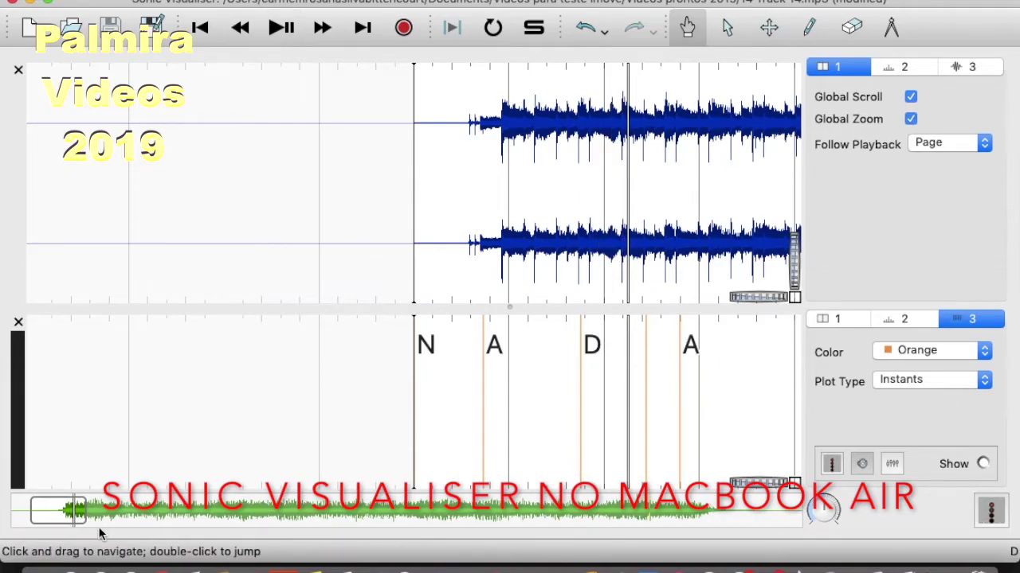
pyautogui.doubleClick(38, 513)
pyautogui.press('space')
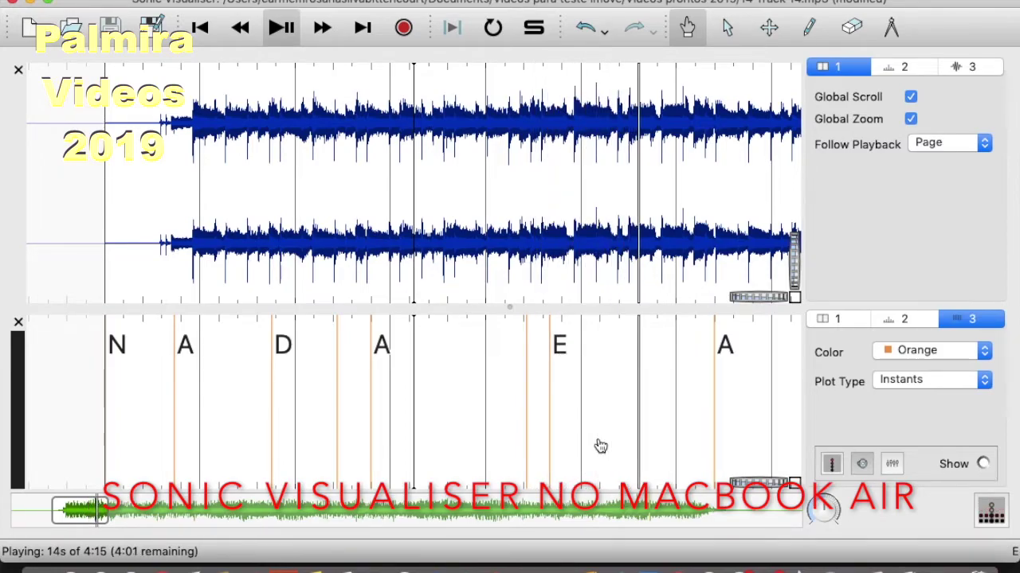
pyautogui.press('space')
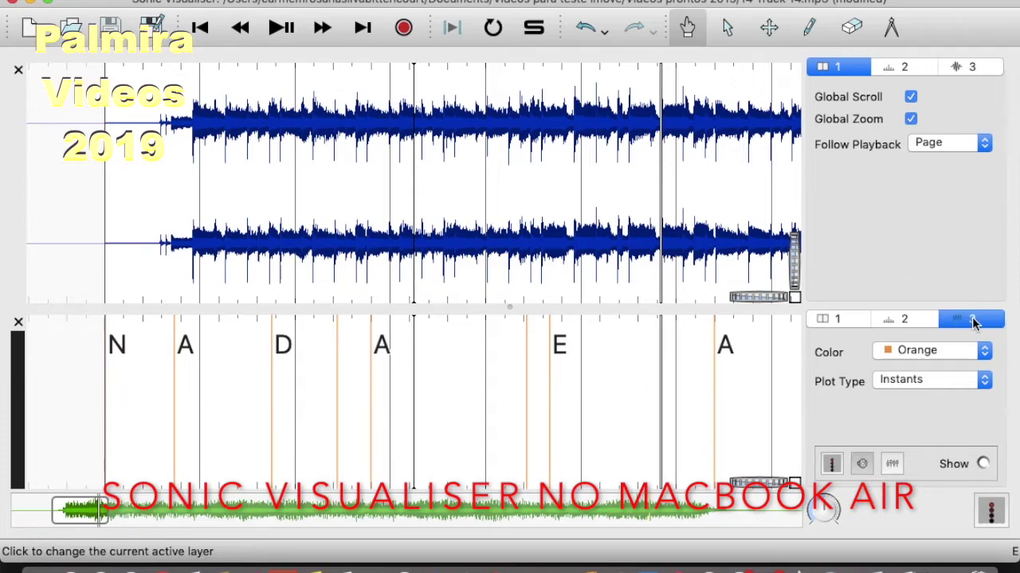
# - Set the playback clip of the Chord Estimate layer to silent
pyautogui.click(892, 464)
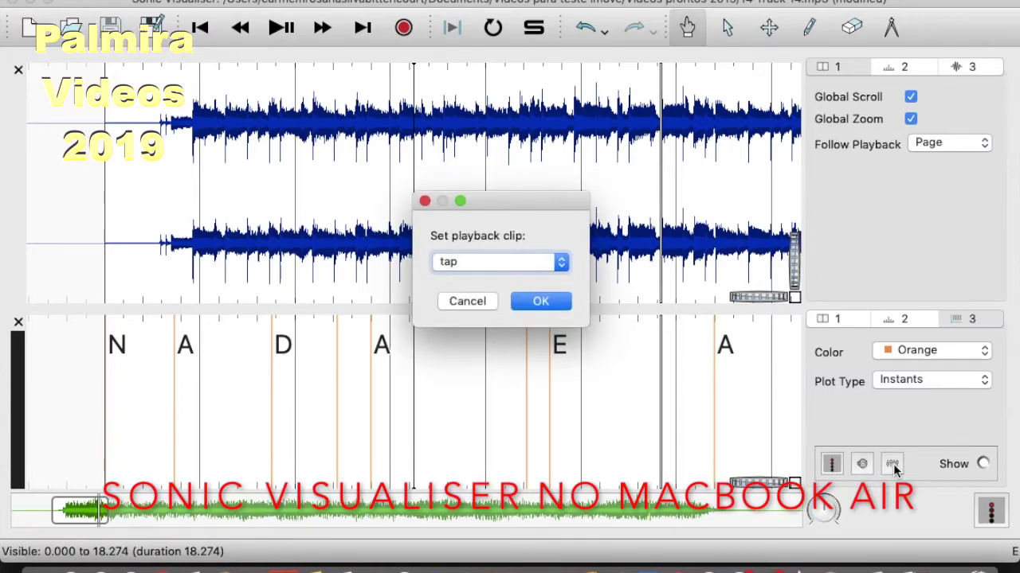
pyautogui.click(561, 263)
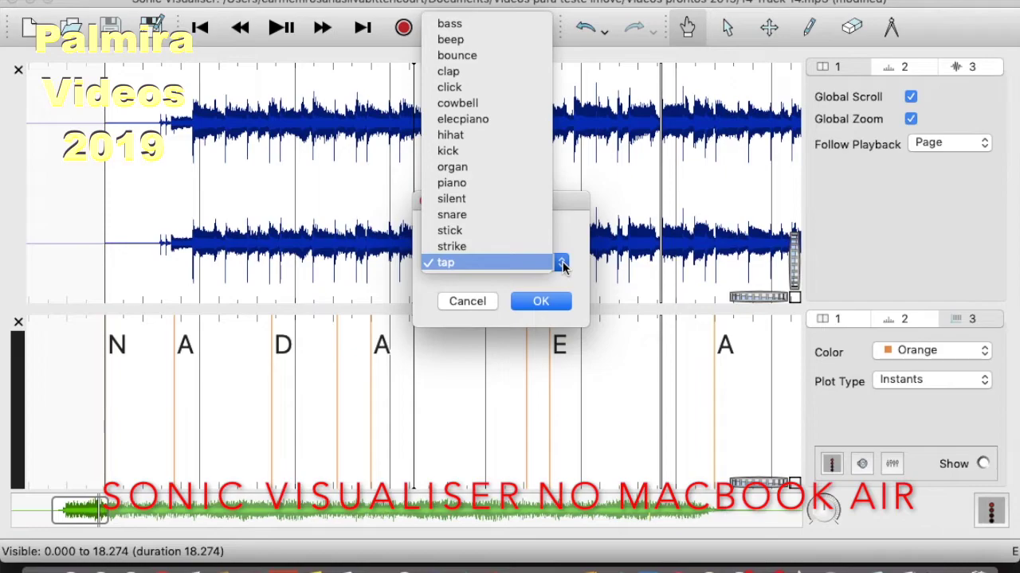
pyautogui.click(455, 201)
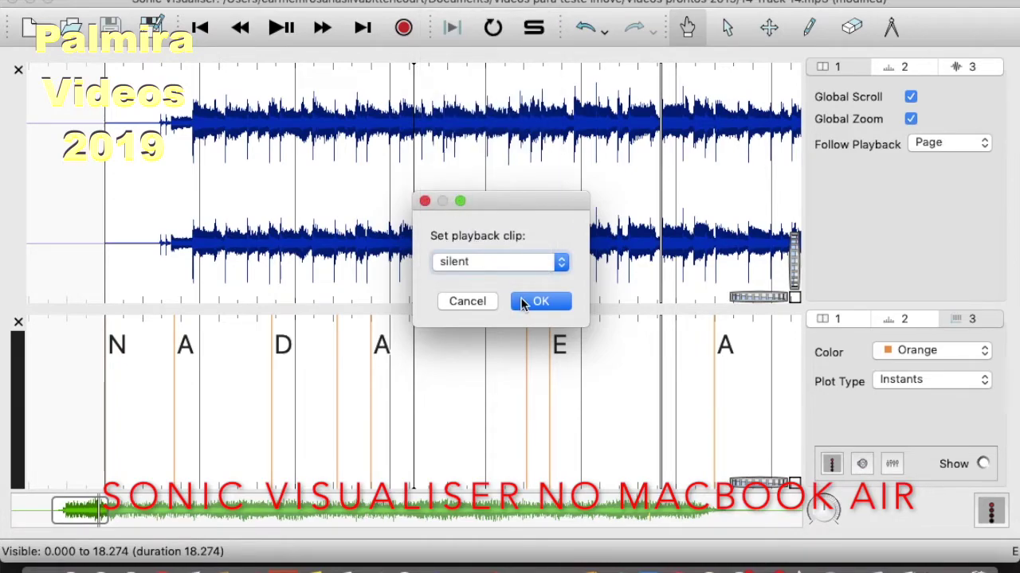
pyautogui.click(538, 301)
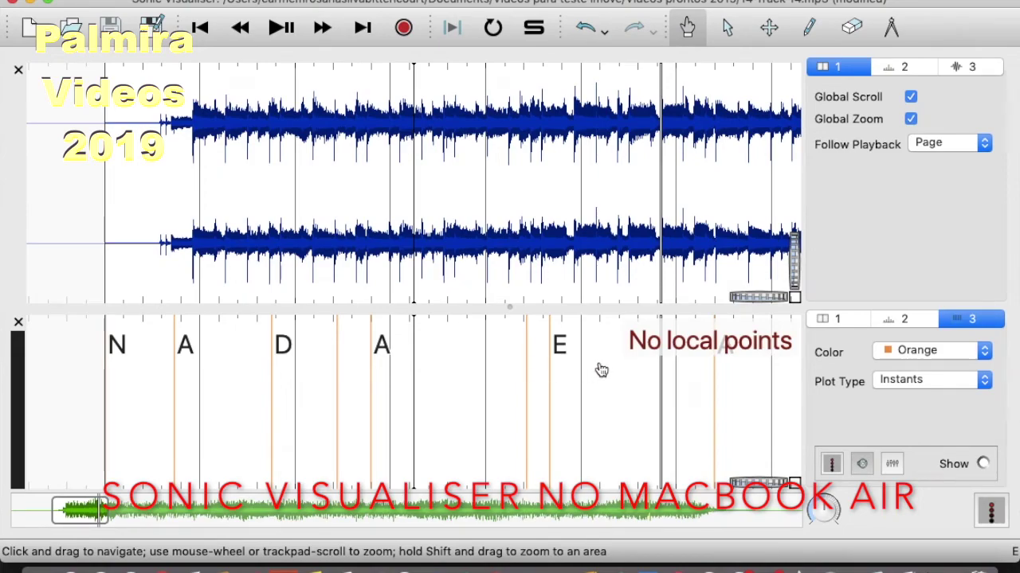
# - Hide the property boxes to widen the panes and play the track while following the chord labels
pyautogui.press('x')
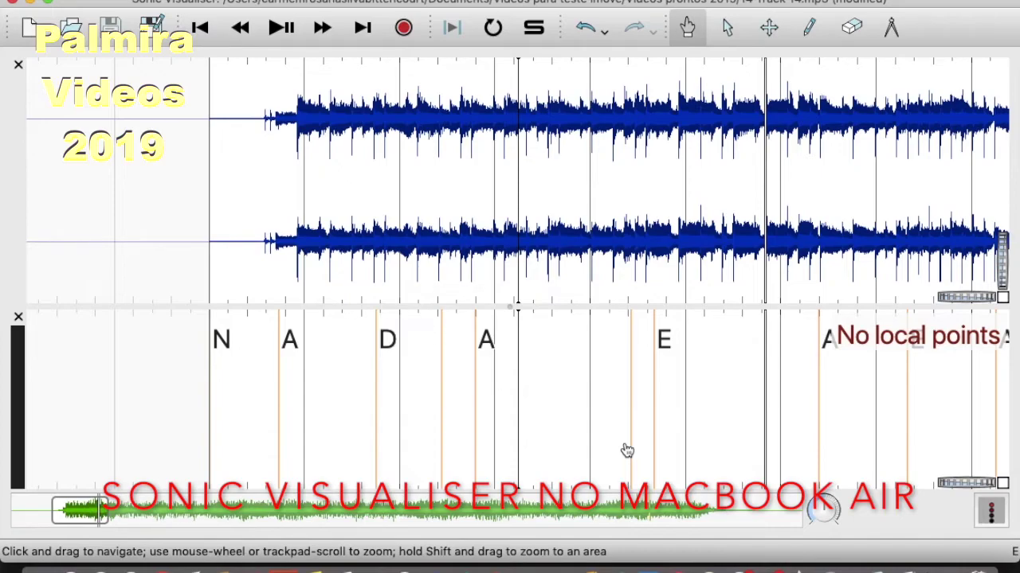
pyautogui.press('space')
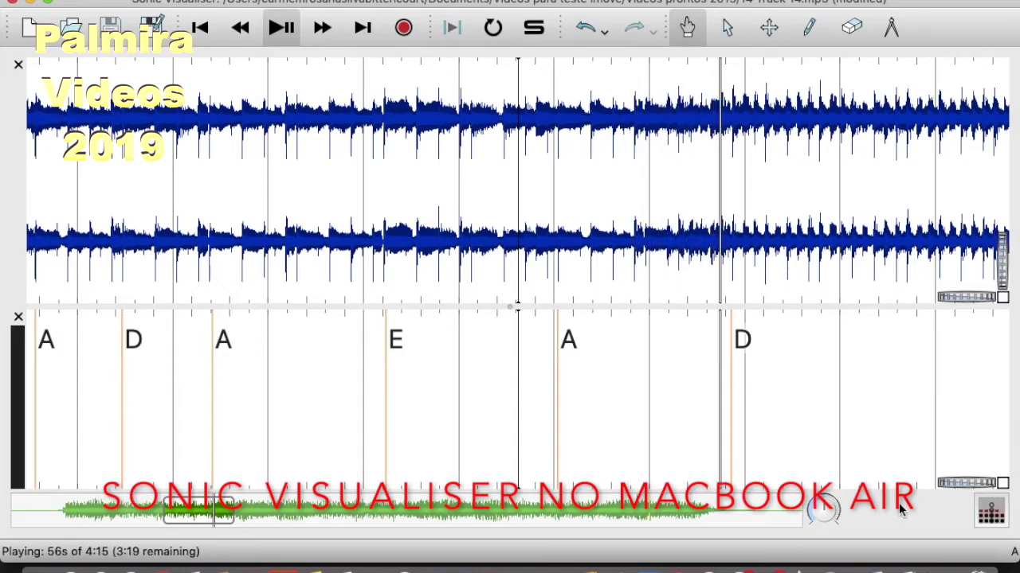
# - Pause the playback and go back to the start of the track
pyautogui.press('space')
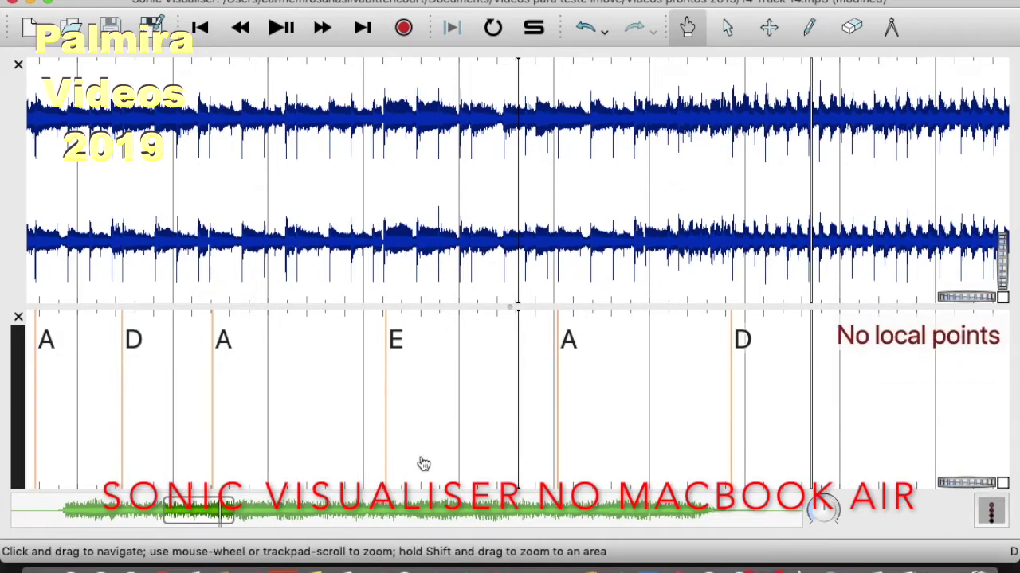
pyautogui.doubleClick(66, 513)
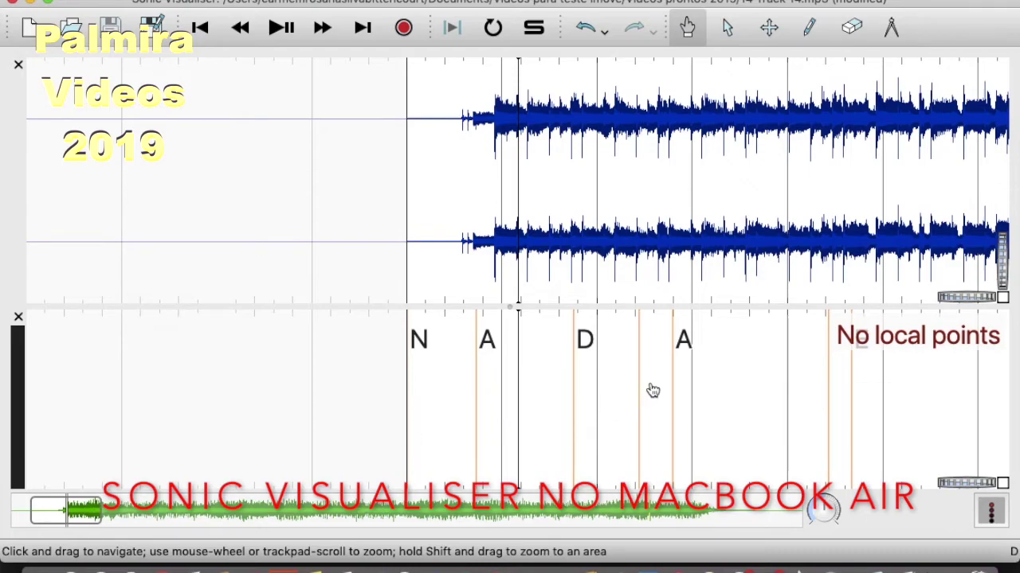
# - Zoom in to about 7 seconds of visible audio to space out the chord labels, play the track alongside them, and pause it
pyautogui.scroll(-1, 652, 391)
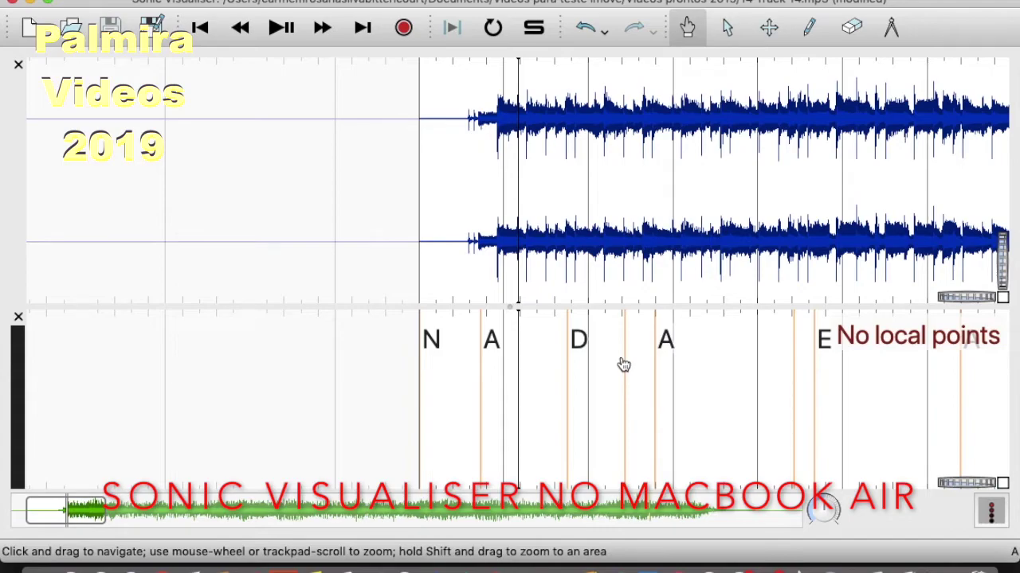
pyautogui.scroll(1, 623, 364)
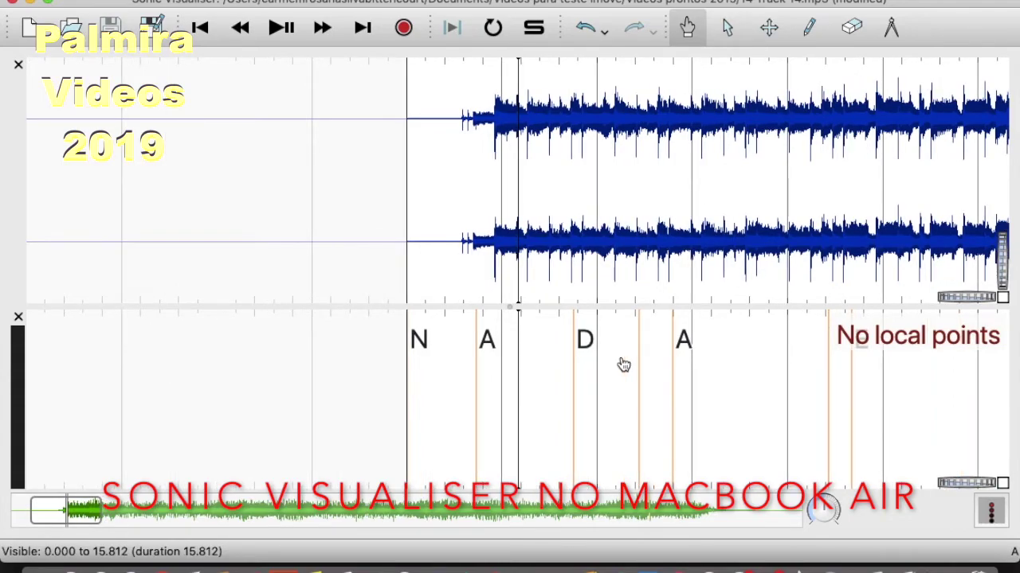
pyautogui.scroll(4, 623, 365)
pyautogui.scroll(4, 624, 364)
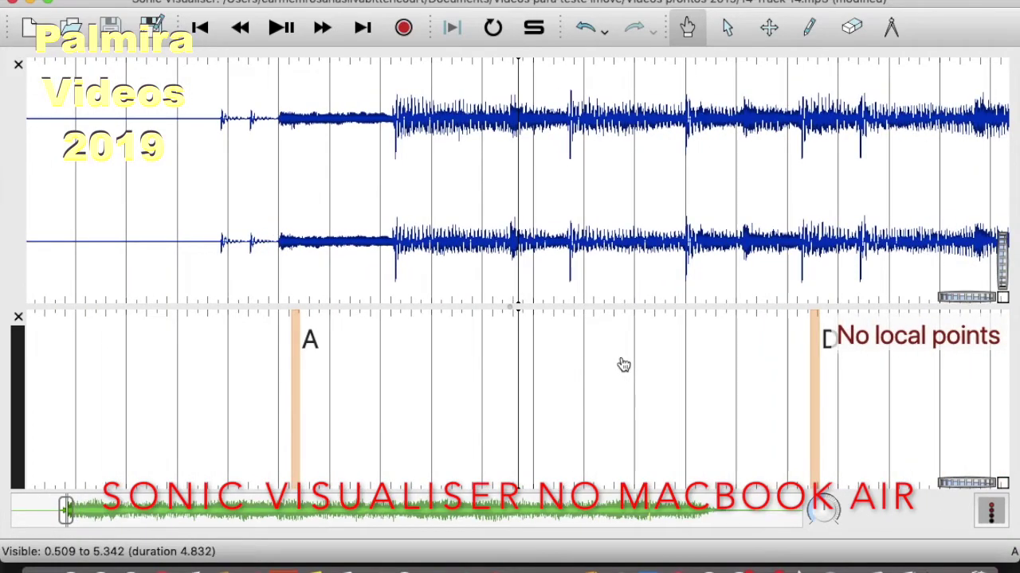
pyautogui.scroll(-2, 623, 365)
pyautogui.scroll(-2, 623, 364)
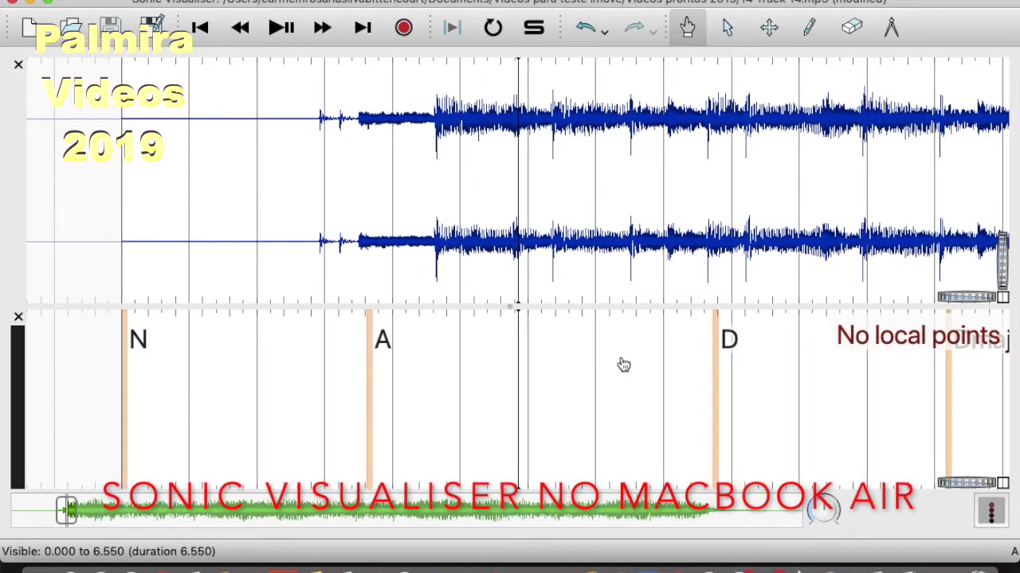
pyautogui.scroll(1, 624, 365)
pyautogui.scroll(-1, 624, 365)
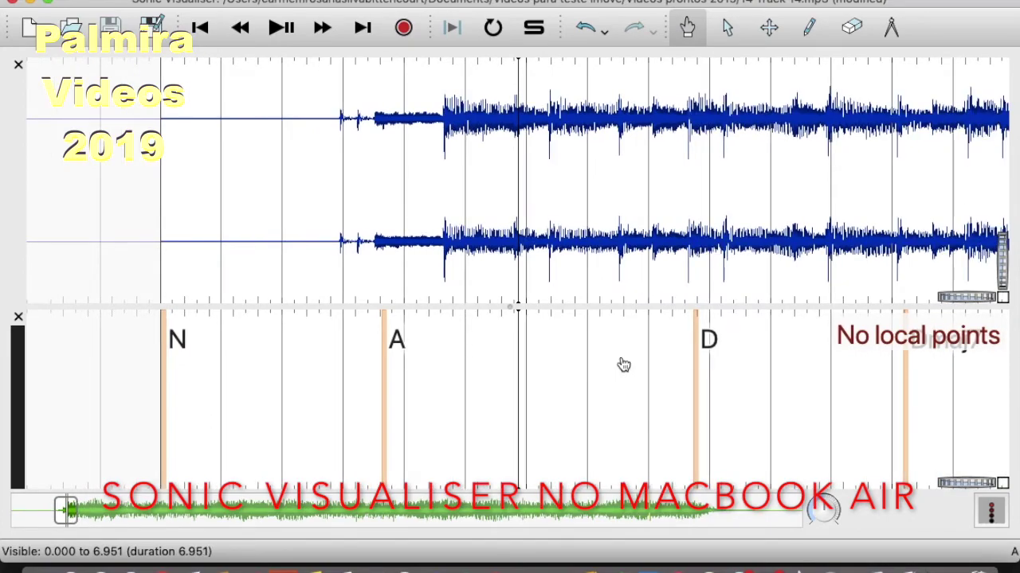
pyautogui.press('space')
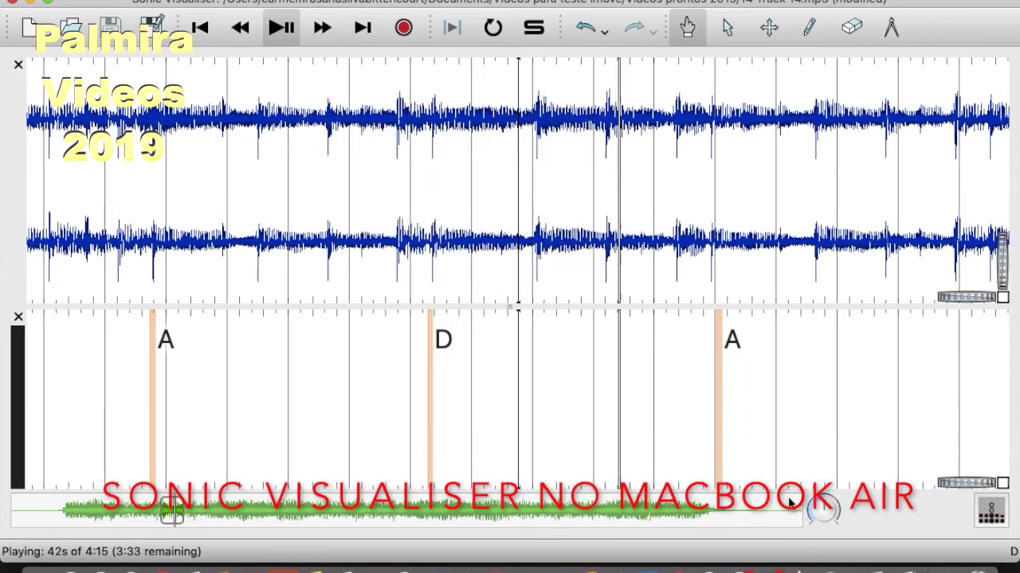
pyautogui.press('space')
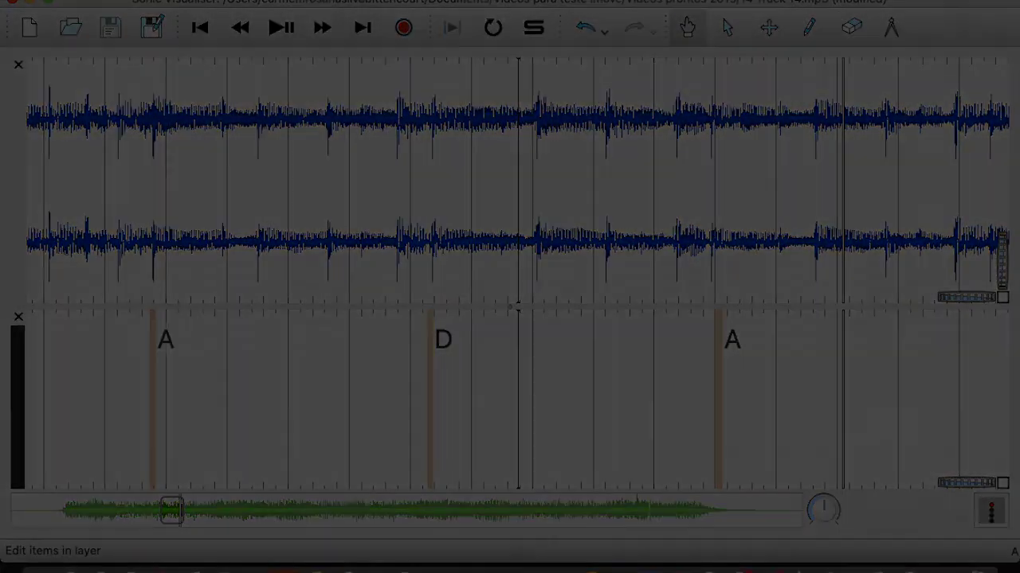